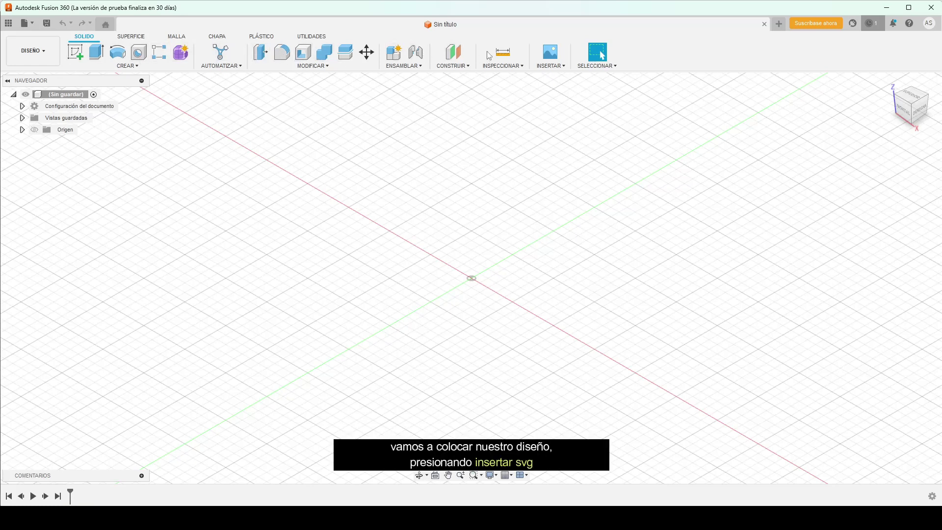
# - Insert the SVG file "ME RECIBI video_Mesa de trabajo 1" from the computer's Descargas folder onto the horizontal XY plane
pyautogui.click(564, 67)
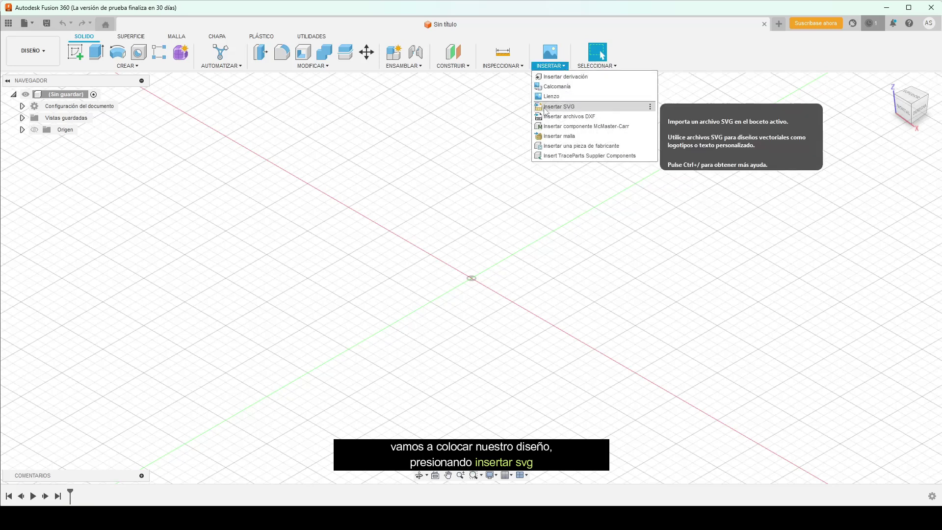
pyautogui.click(604, 109)
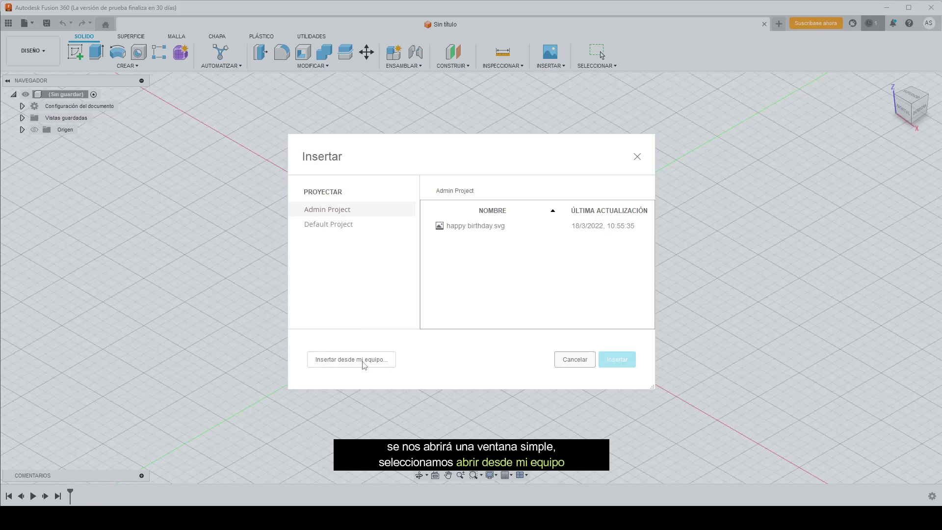
pyautogui.click(364, 360)
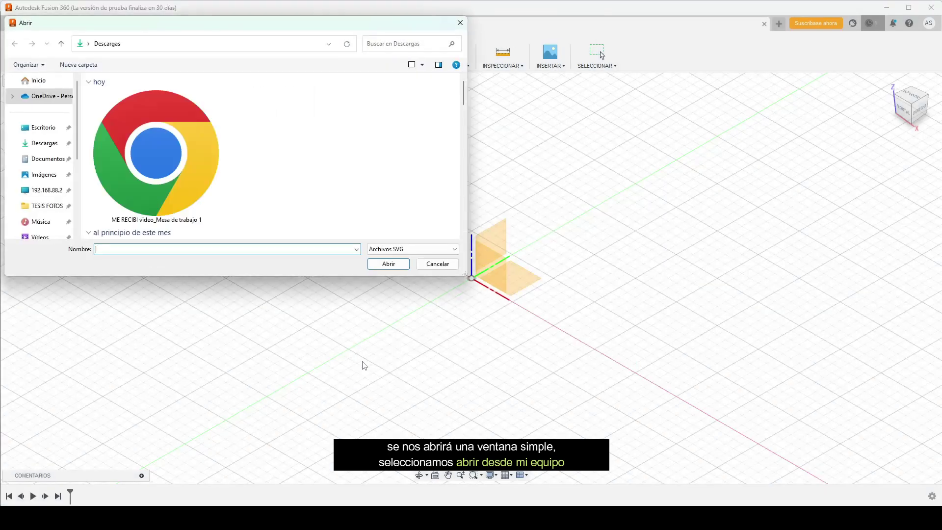
pyautogui.click(158, 182)
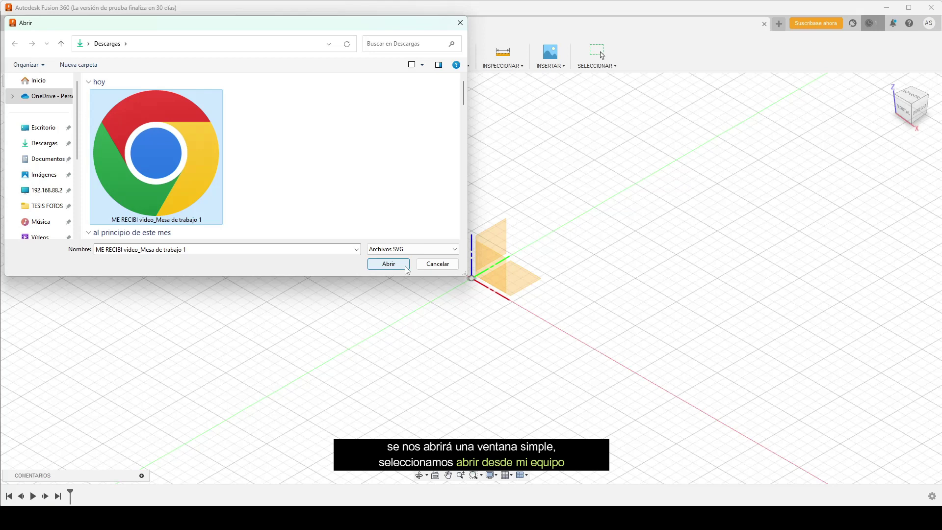
pyautogui.click(388, 264)
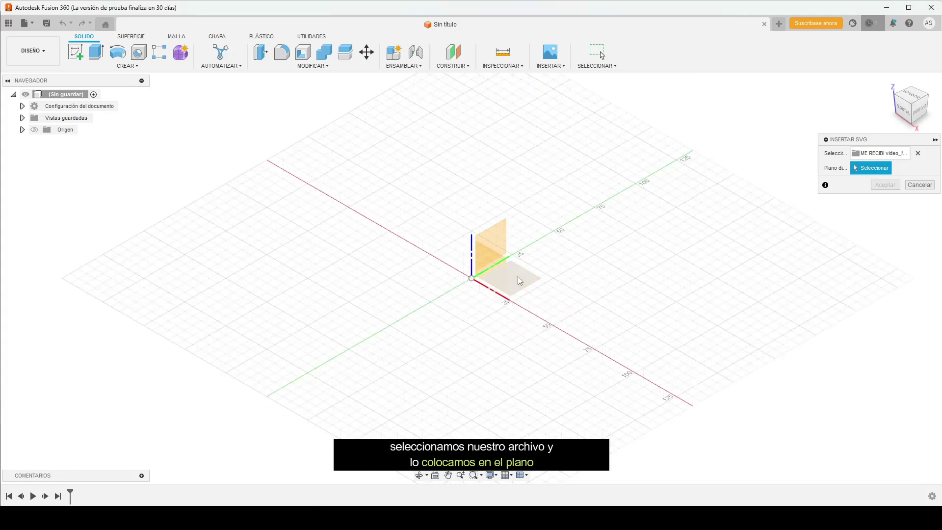
pyautogui.click(520, 280)
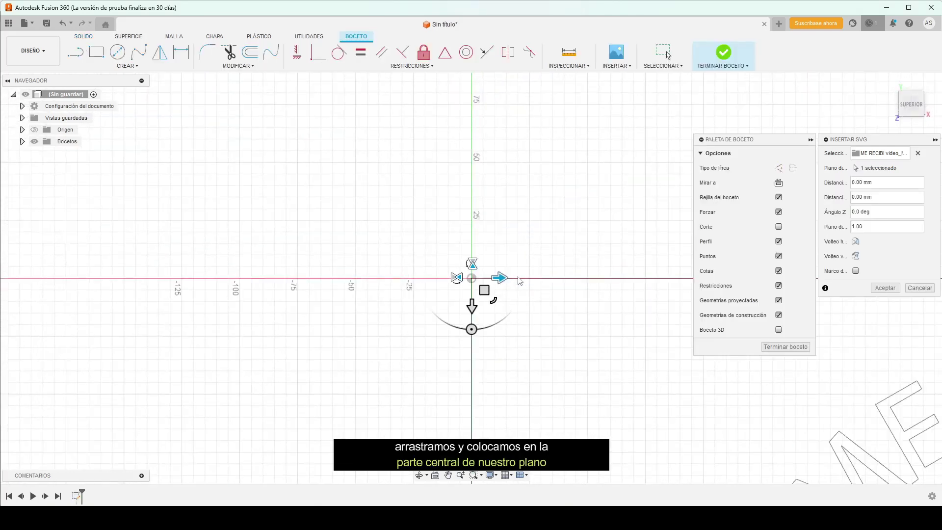
# - Centre the SVG headband around the origin with a -250 mm horizontal and a -160 mm vertical offset, accept it and finish the sketch
pyautogui.moveTo(500, 278); pyautogui.dragTo(88, 277)
pyautogui.scroll(1, 346, 306)
pyautogui.scroll(-5, 346, 305)
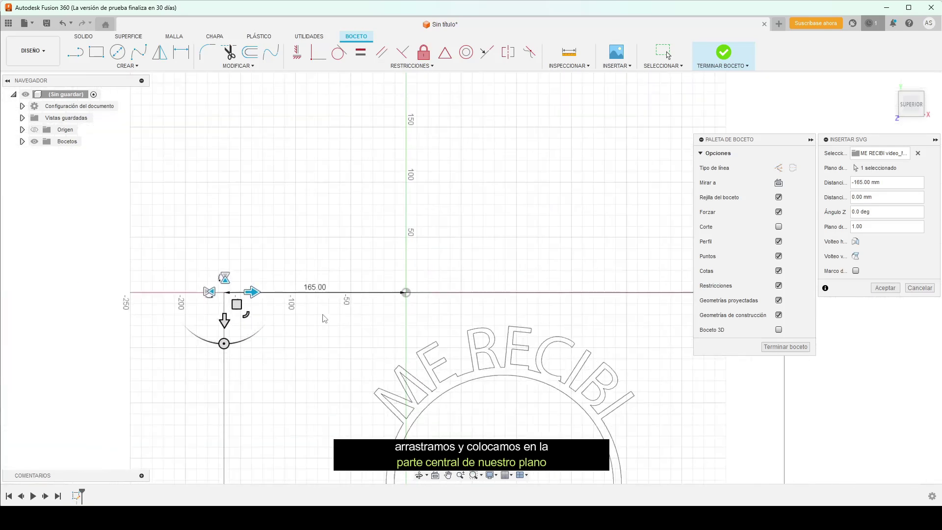
pyautogui.moveTo(255, 293); pyautogui.dragTo(162, 290)
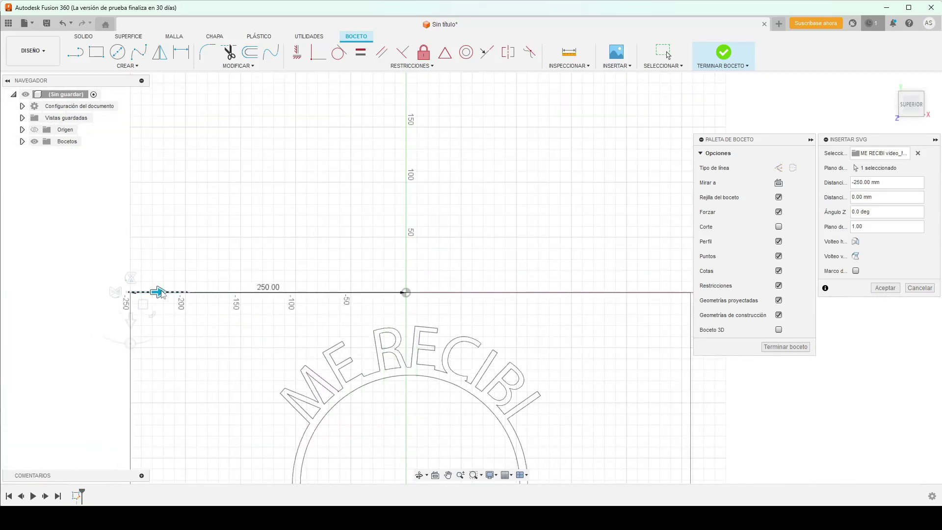
pyautogui.moveTo(133, 324)
pyautogui.mouseDown()
pyautogui.moveTo(135, 138)
pyautogui.moveTo(135, 146)
pyautogui.mouseUp()
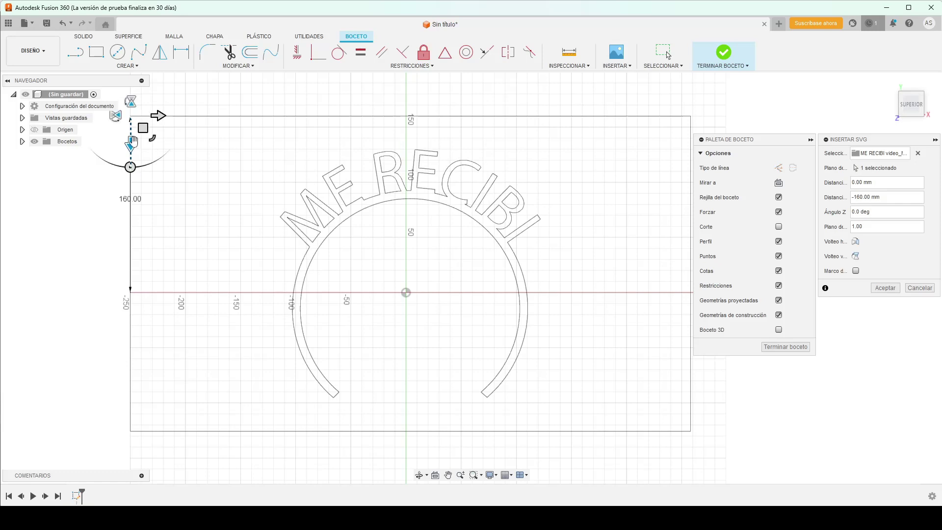
pyautogui.click(884, 288)
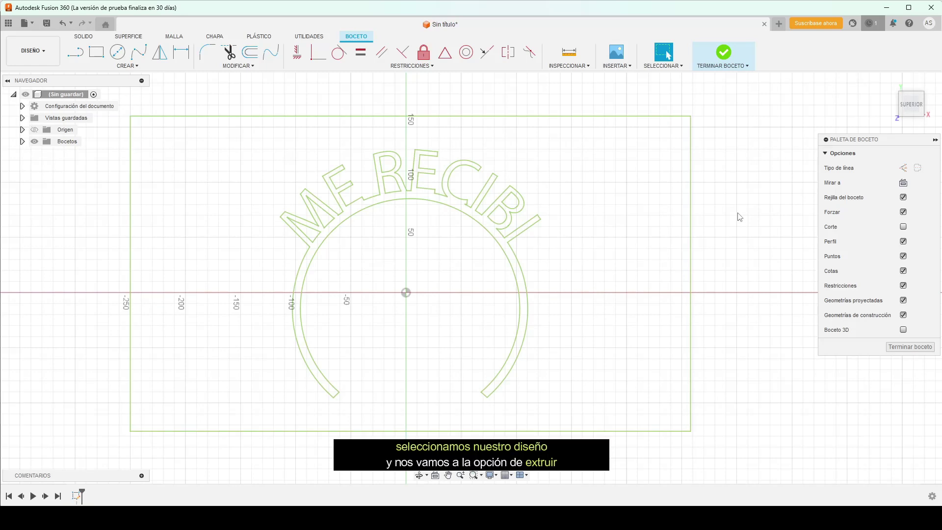
pyautogui.click(493, 228)
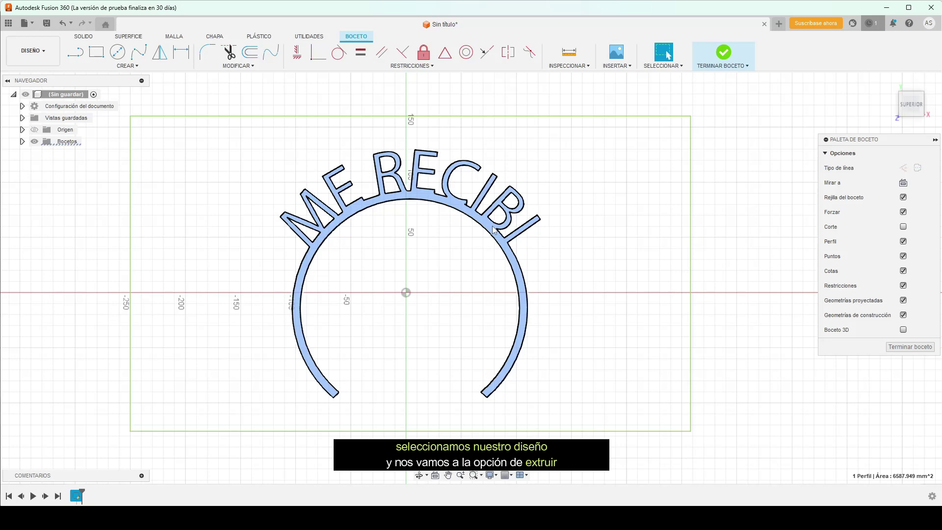
pyautogui.click(724, 52)
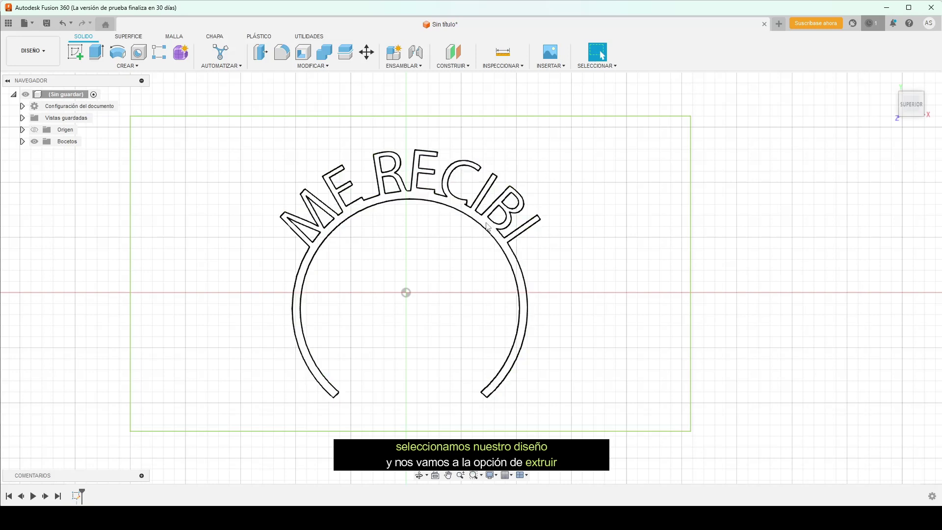
# - Extrude the ME RECIBI headband profile 8 mm to one side as a new body
pyautogui.click(487, 227)
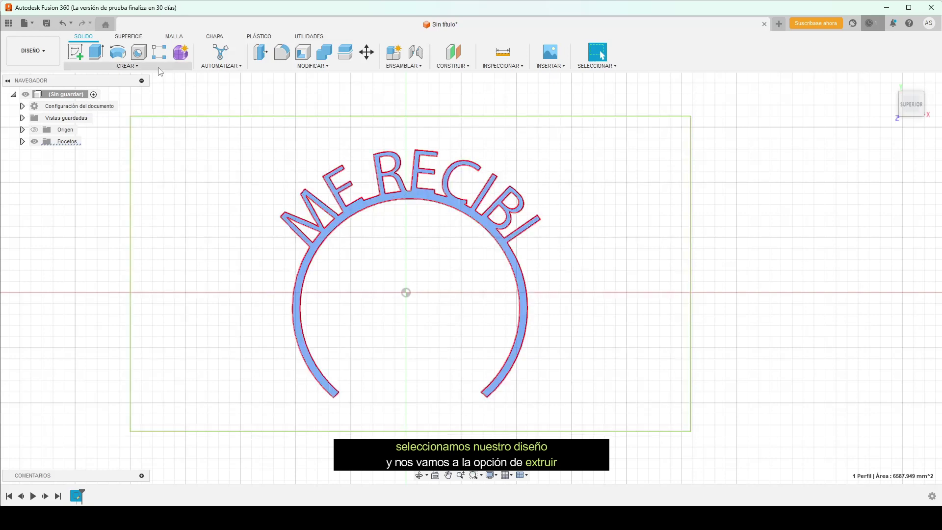
pyautogui.click(144, 69)
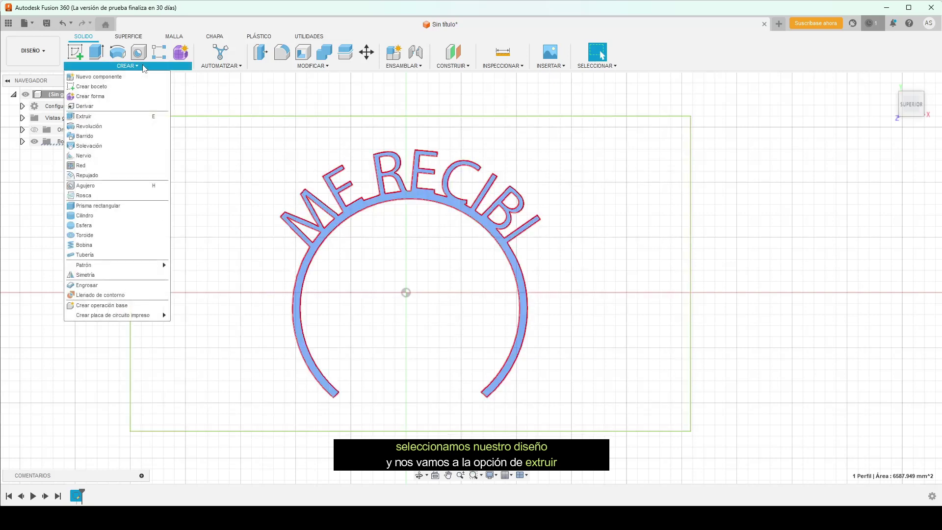
pyautogui.click(117, 121)
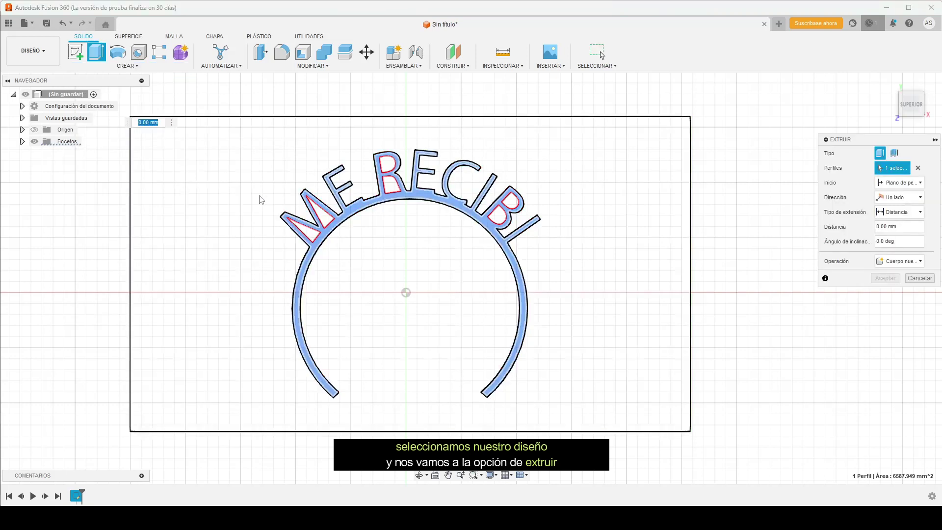
pyautogui.click(445, 205)
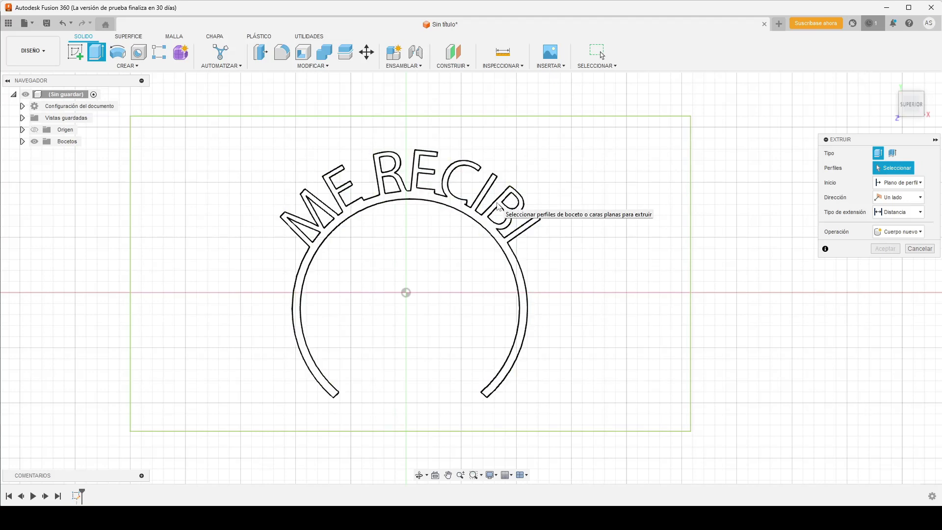
pyautogui.click(498, 206)
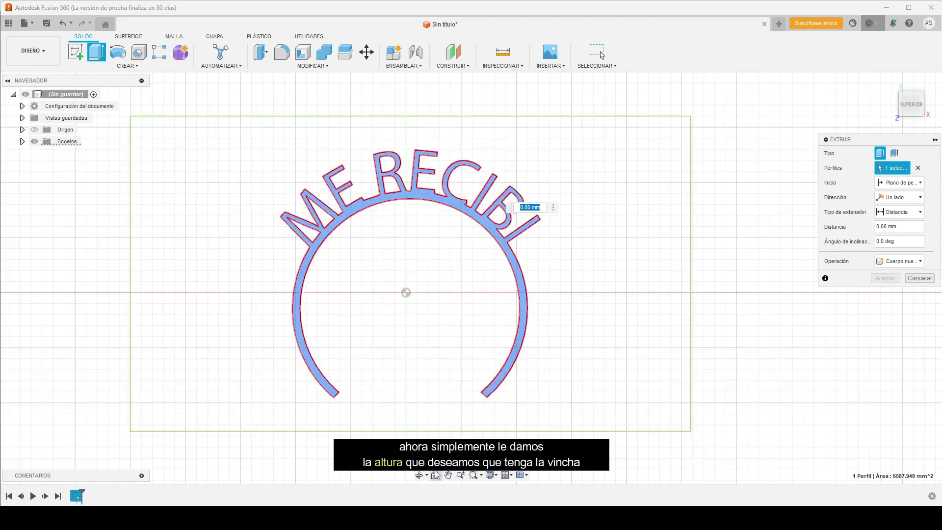
pyautogui.click(420, 475)
pyautogui.moveTo(481, 309); pyautogui.dragTo(464, 255)
pyautogui.press('Escape')
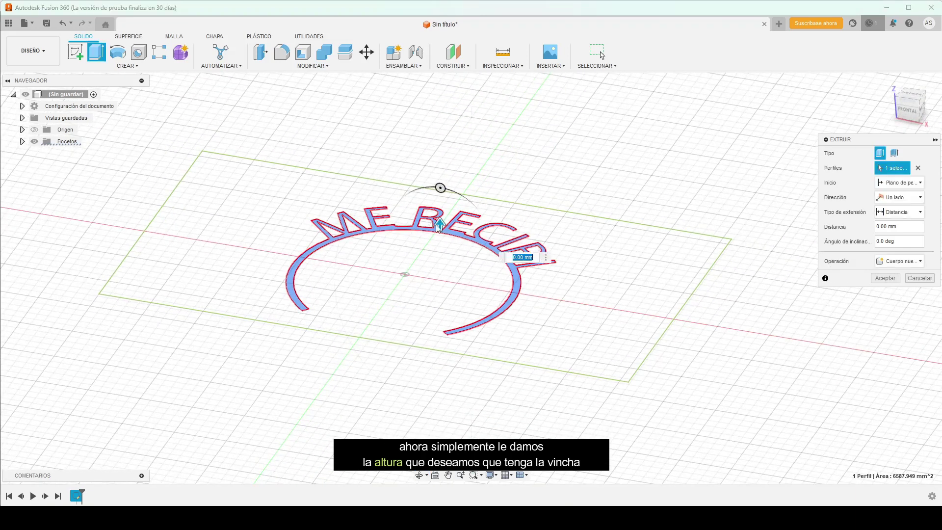
pyautogui.moveTo(440, 219); pyautogui.dragTo(440, 216)
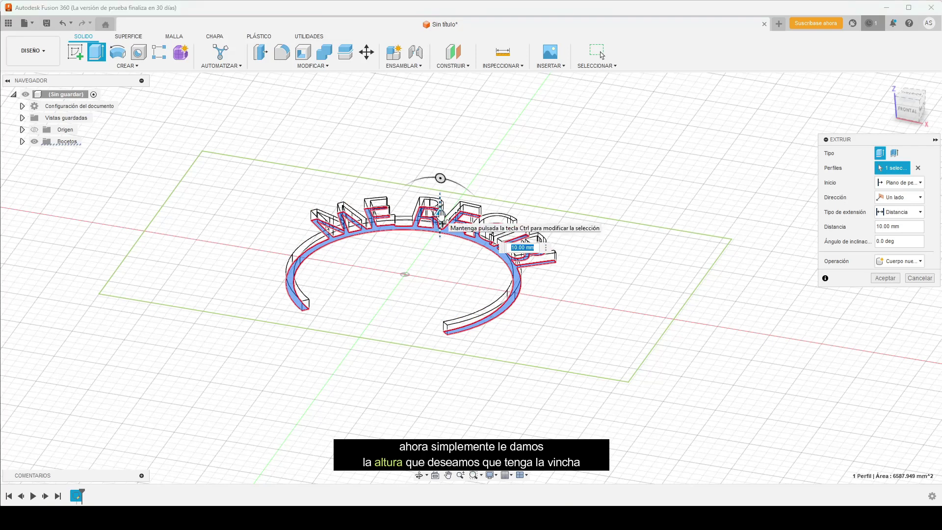
pyautogui.click(521, 248)
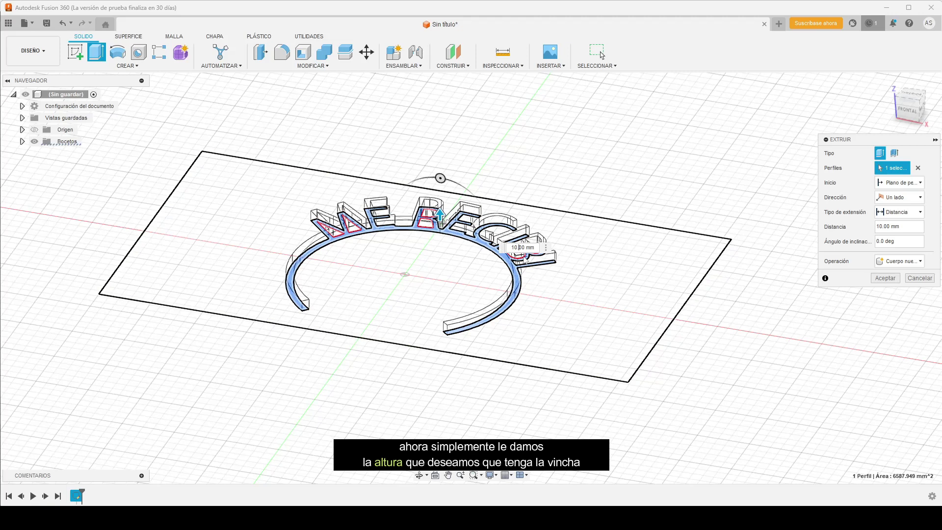
pyautogui.moveTo(525, 248); pyautogui.dragTo(507, 248)
pyautogui.write('8')
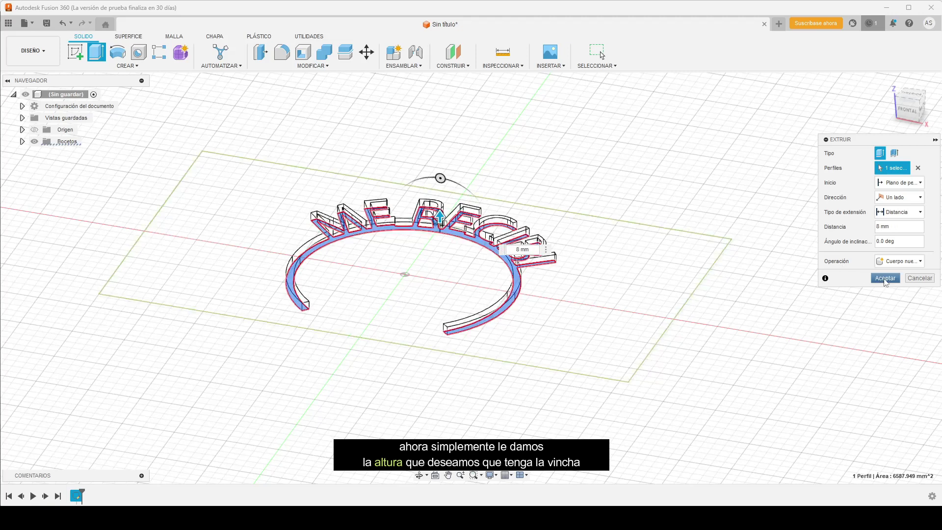
pyautogui.click(885, 279)
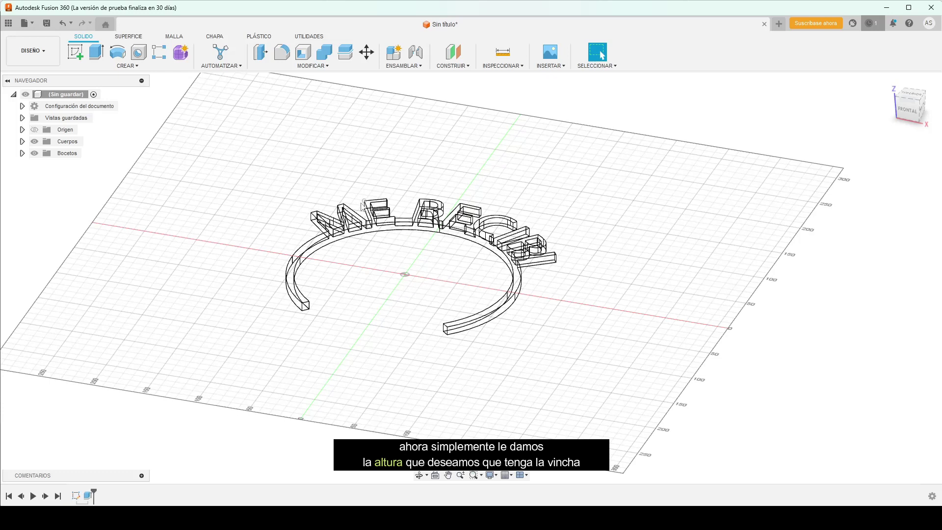
# - Switch to the Render workspace and open the Appearance settings for the headband body
pyautogui.click(420, 475)
pyautogui.moveTo(384, 268); pyautogui.dragTo(393, 287)
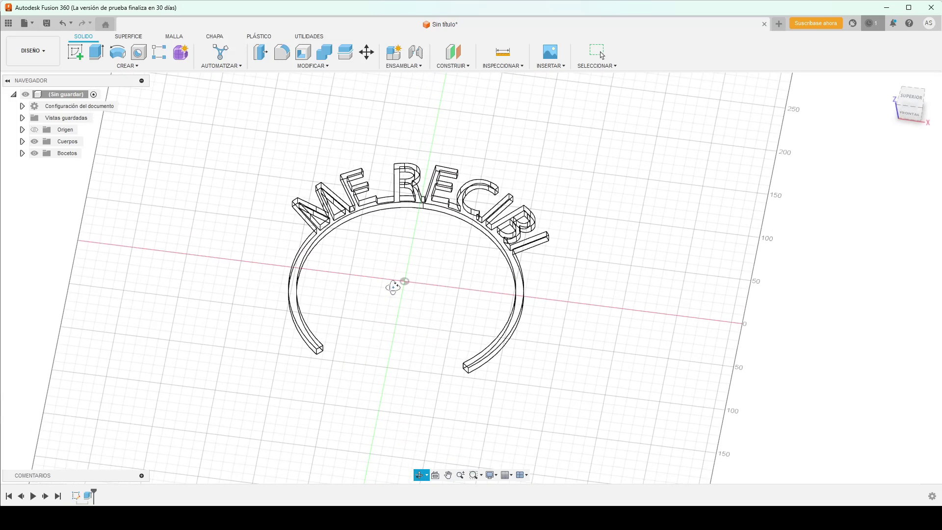
pyautogui.click(49, 62)
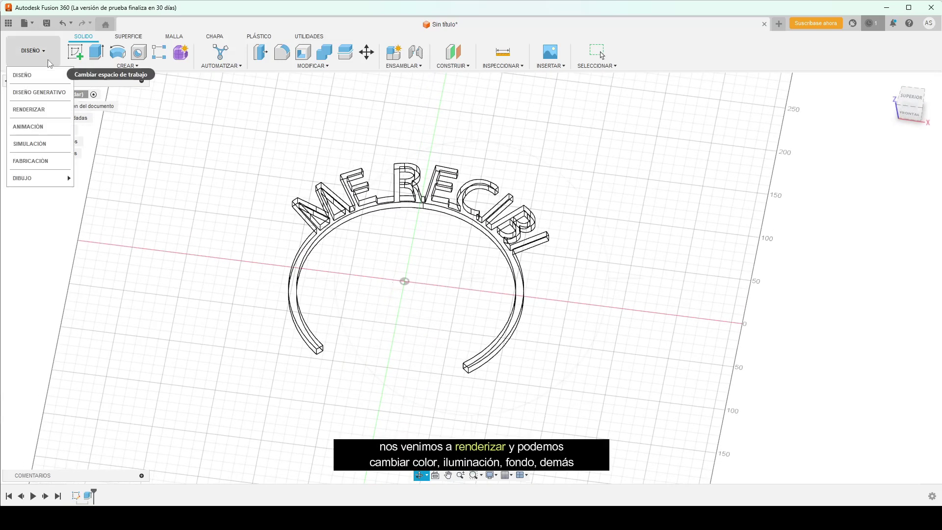
pyautogui.click(28, 109)
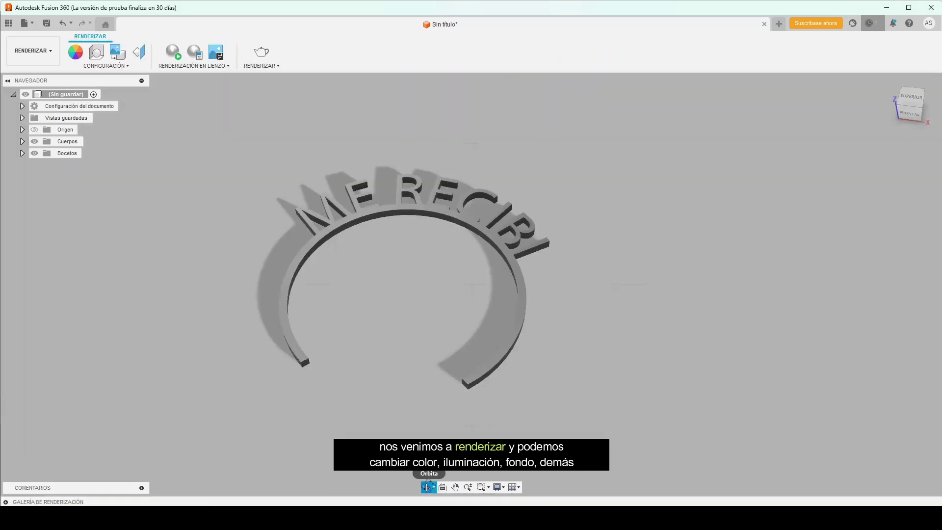
pyautogui.click(427, 488)
pyautogui.moveTo(429, 241); pyautogui.dragTo(411, 267)
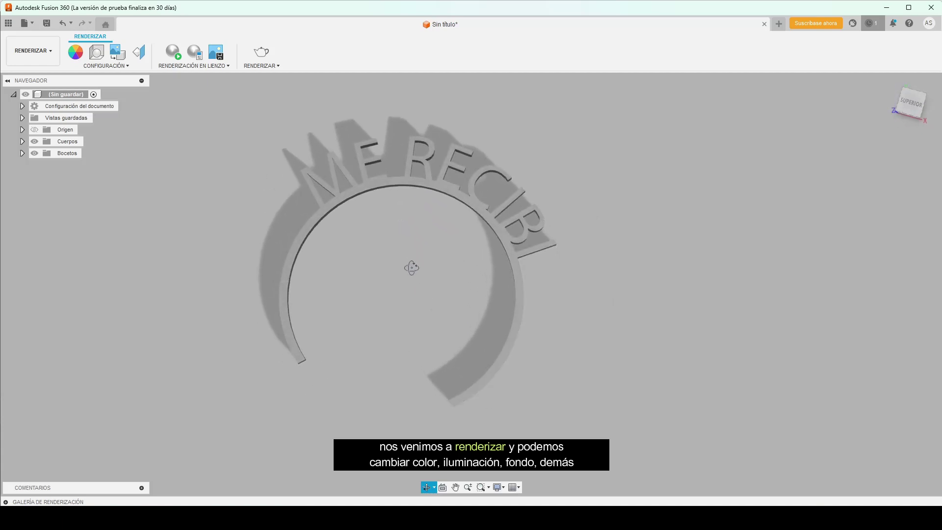
pyautogui.press('Escape')
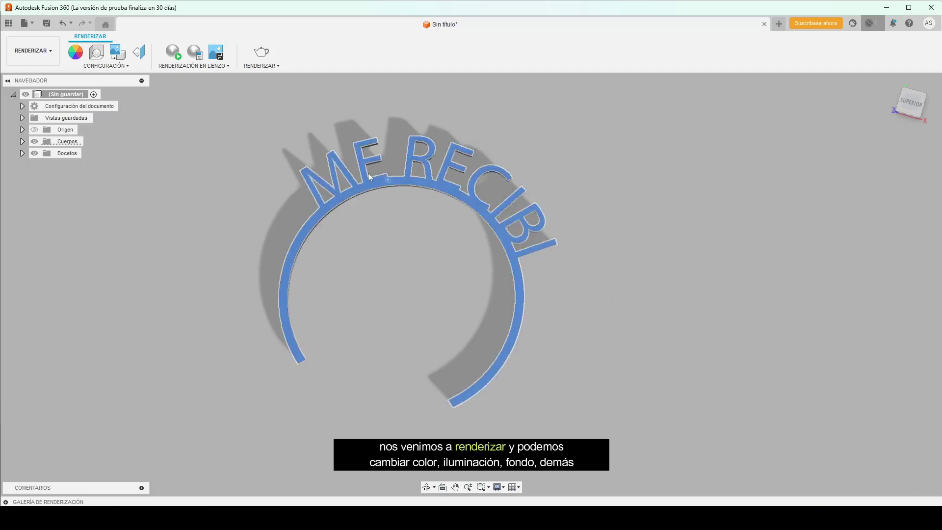
pyautogui.click(127, 67)
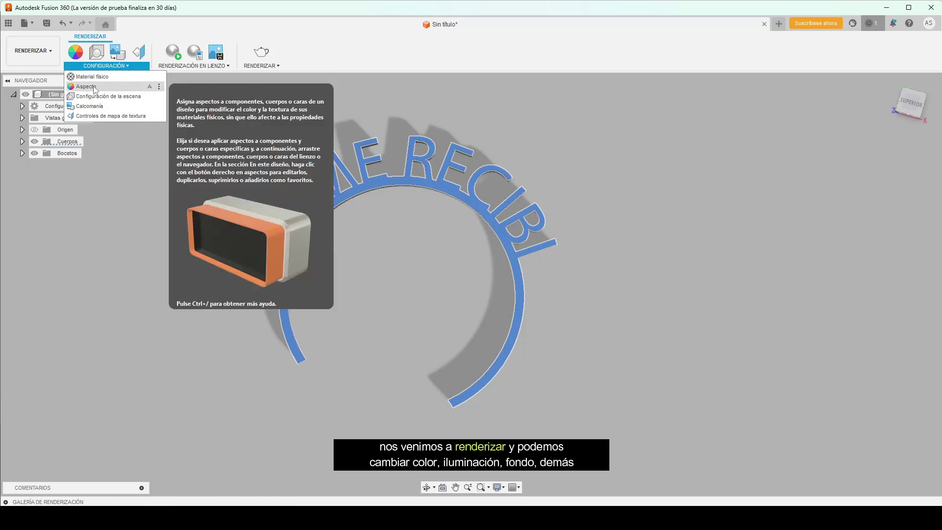
pyautogui.click(128, 86)
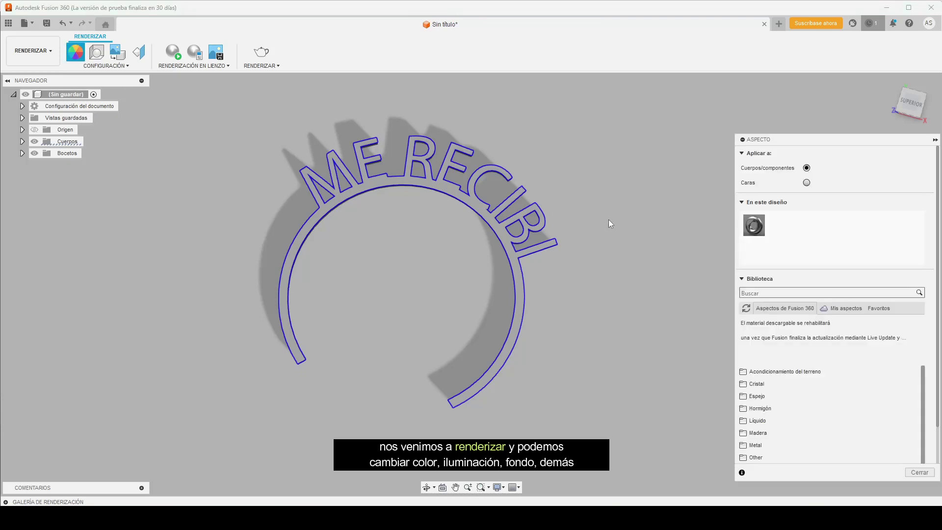
# - Try to download the "Hormigón - Mosaicos" appearance from the Hormigón category of the library
pyautogui.scroll(-1, 838, 373)
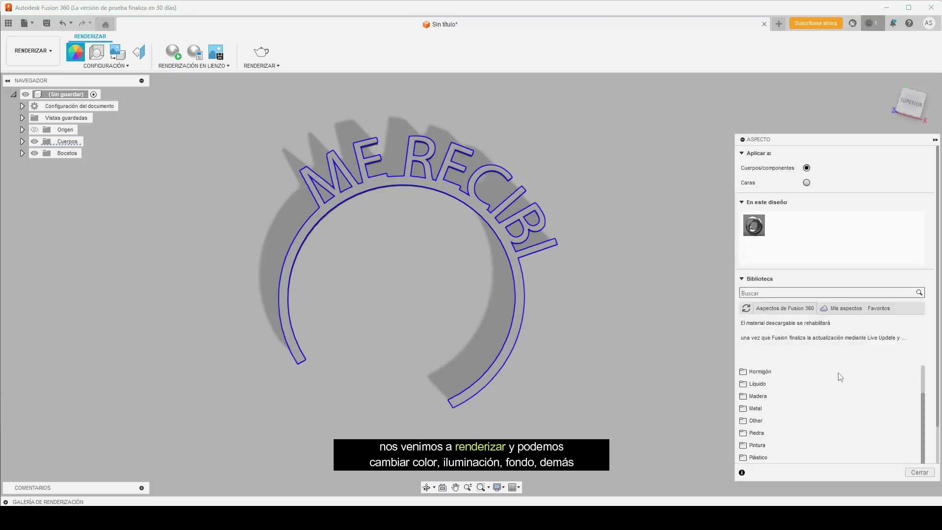
pyautogui.click(750, 372)
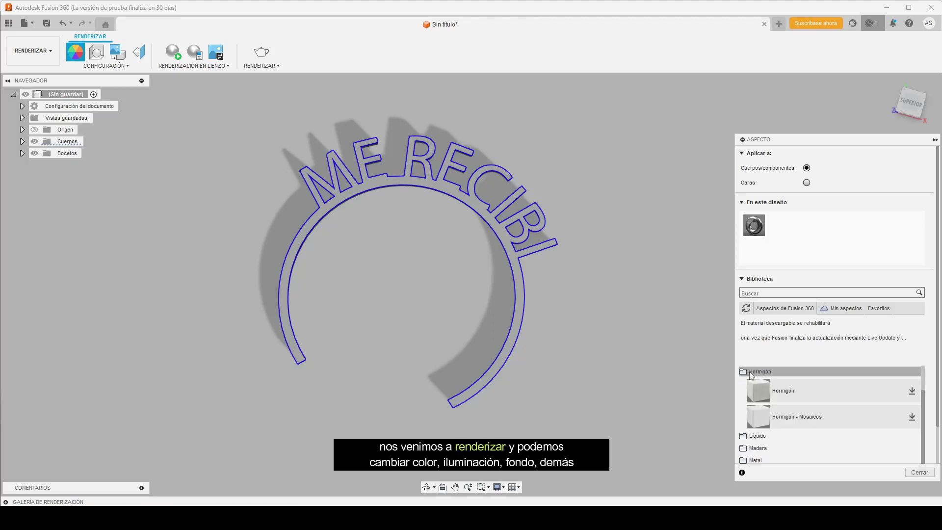
pyautogui.click(911, 417)
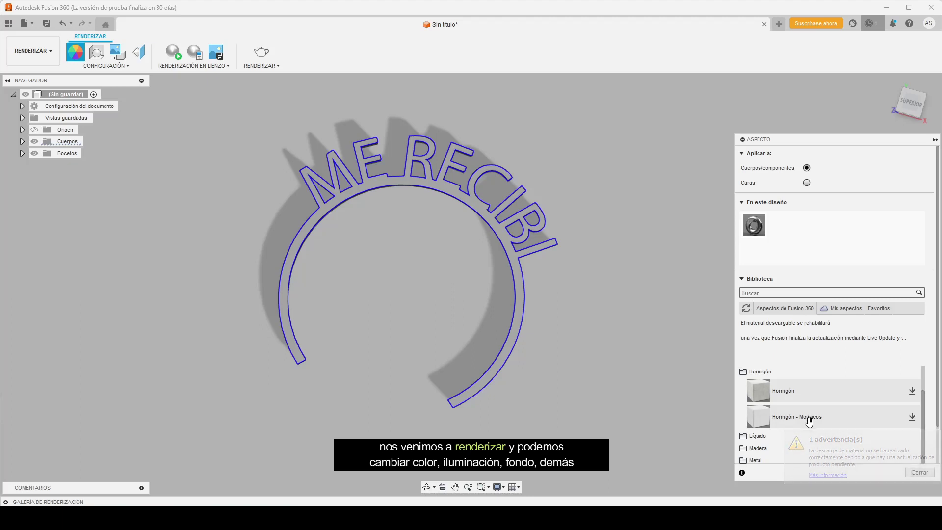
# - Apply the "ABS (blanco)" appearance from the Plástico category of the library to the headband body
pyautogui.scroll(-2, 826, 419)
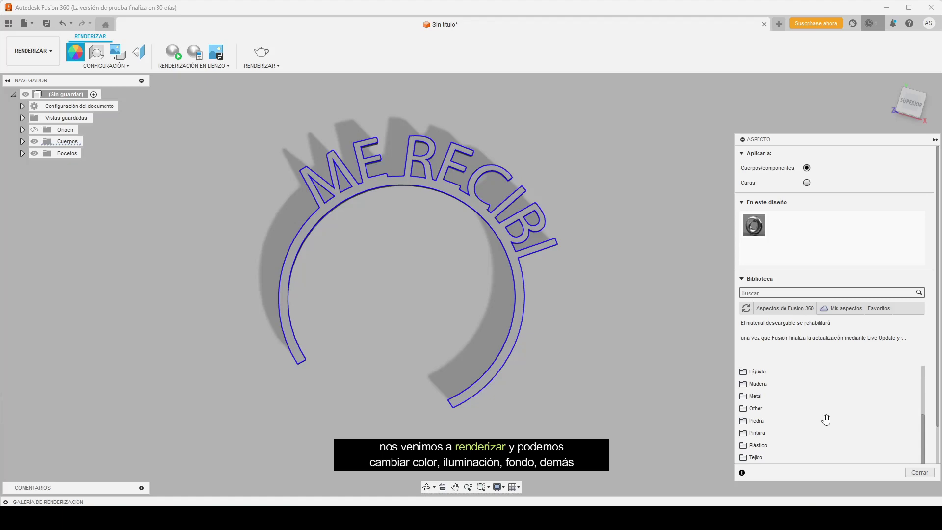
pyautogui.scroll(-1, 827, 420)
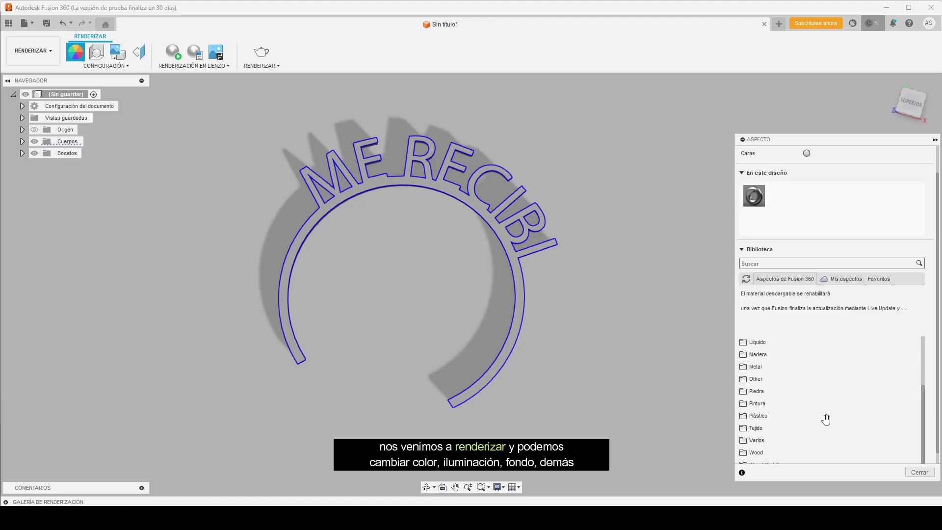
pyautogui.click(794, 421)
pyautogui.scroll(-1, 794, 423)
pyautogui.click(809, 395)
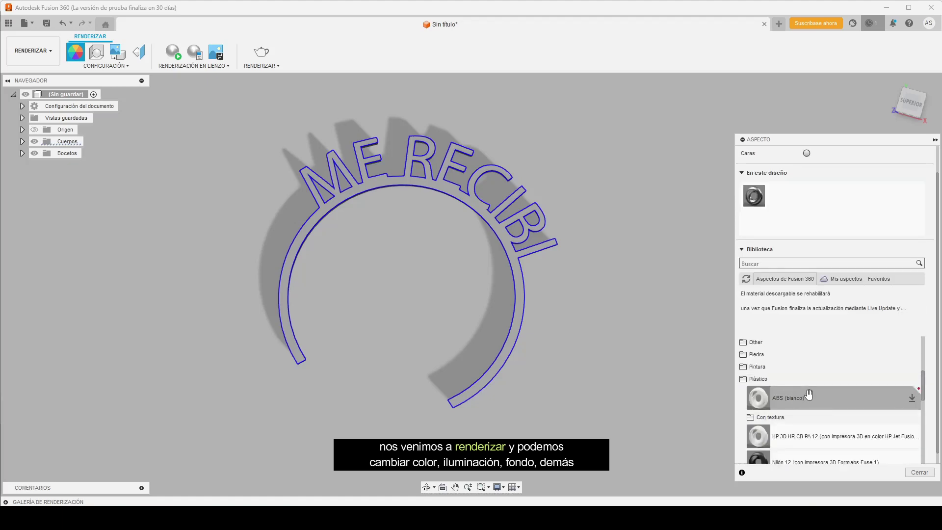
pyautogui.moveTo(809, 395); pyautogui.dragTo(511, 246)
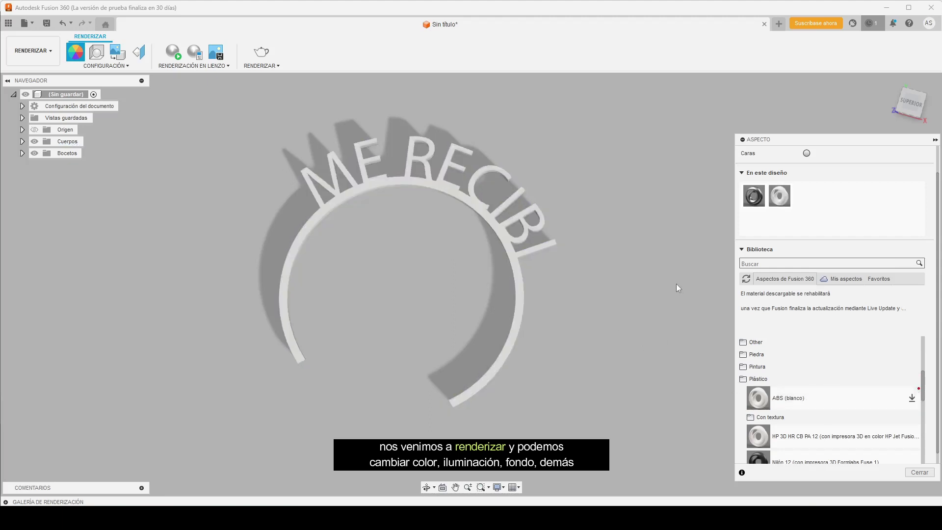
pyautogui.click(935, 140)
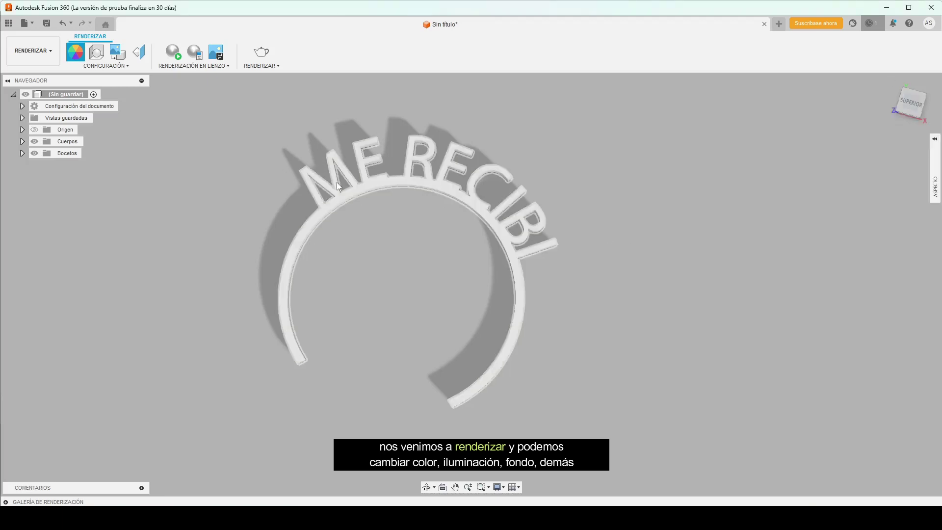
# - Change the solid background colour in the scene settings to a very light grey and accept it
pyautogui.click(102, 57)
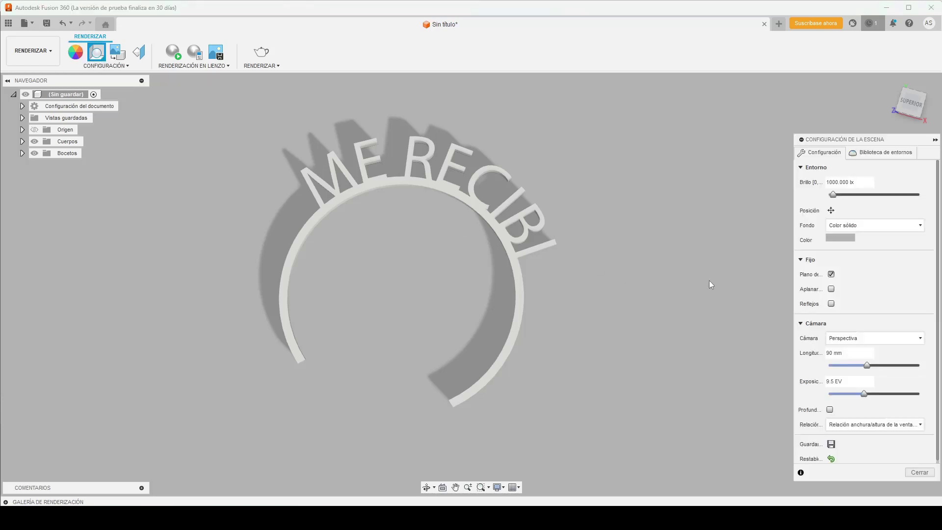
pyautogui.click(835, 236)
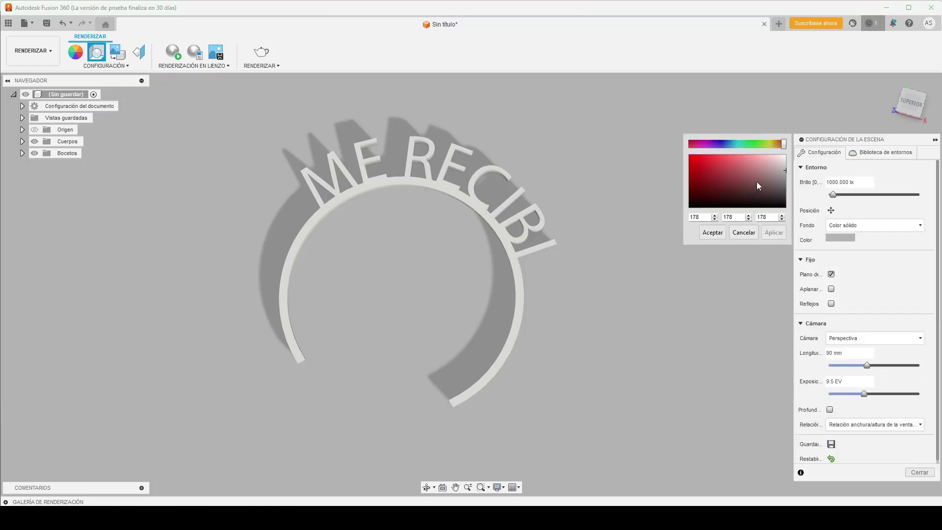
pyautogui.moveTo(785, 172); pyautogui.dragTo(786, 159)
pyautogui.click(768, 233)
pyautogui.click(717, 236)
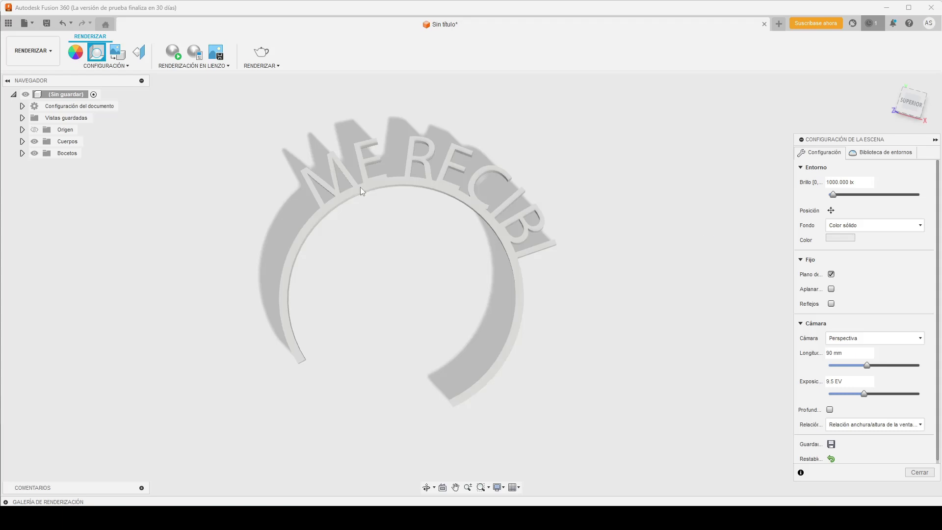
# - Apply the "Nilón 12 (con impresora 3D Formlabs Fuse 1)" appearance from the Plástico category to the headband body
pyautogui.click(74, 58)
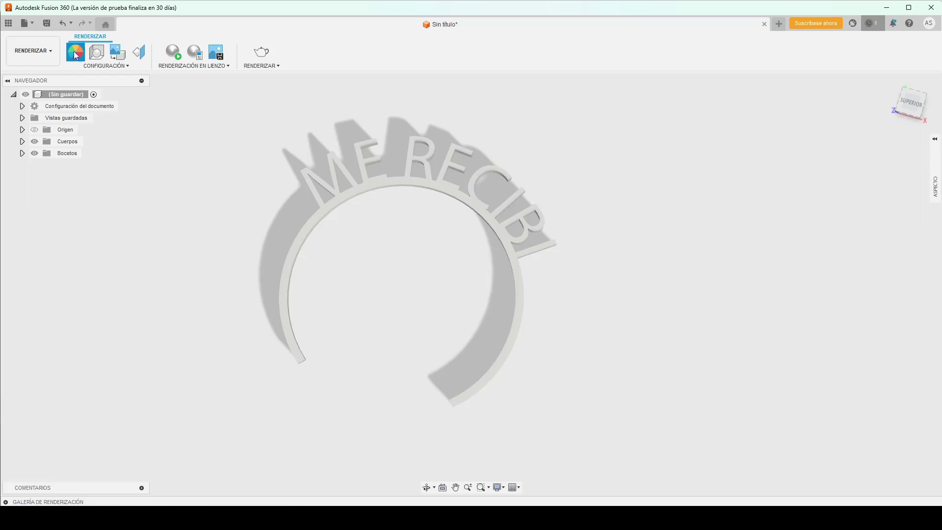
pyautogui.click(935, 147)
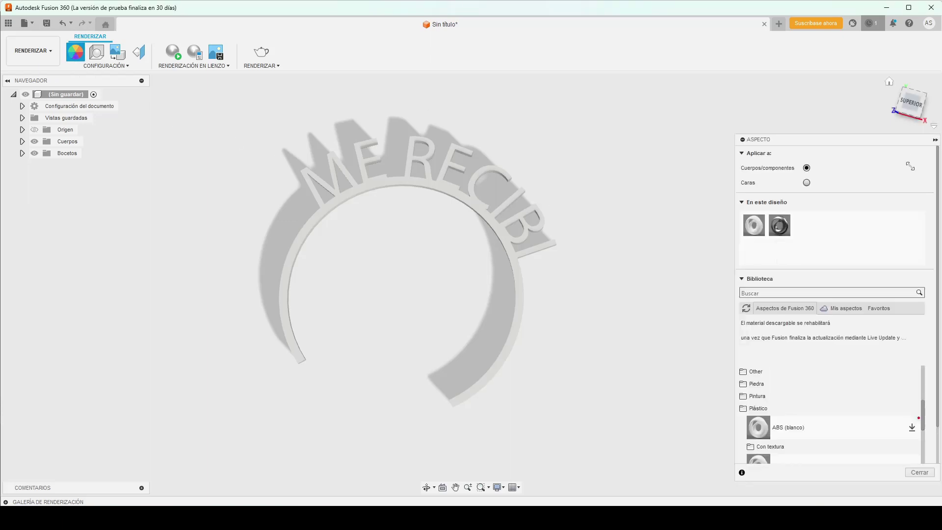
pyautogui.scroll(-2, 884, 229)
pyautogui.moveTo(829, 449); pyautogui.dragTo(508, 252)
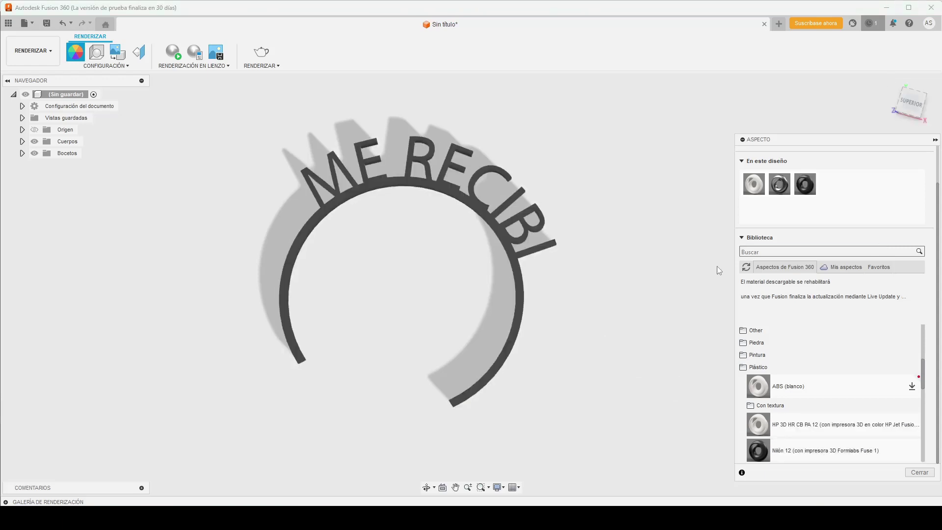
pyautogui.click(936, 139)
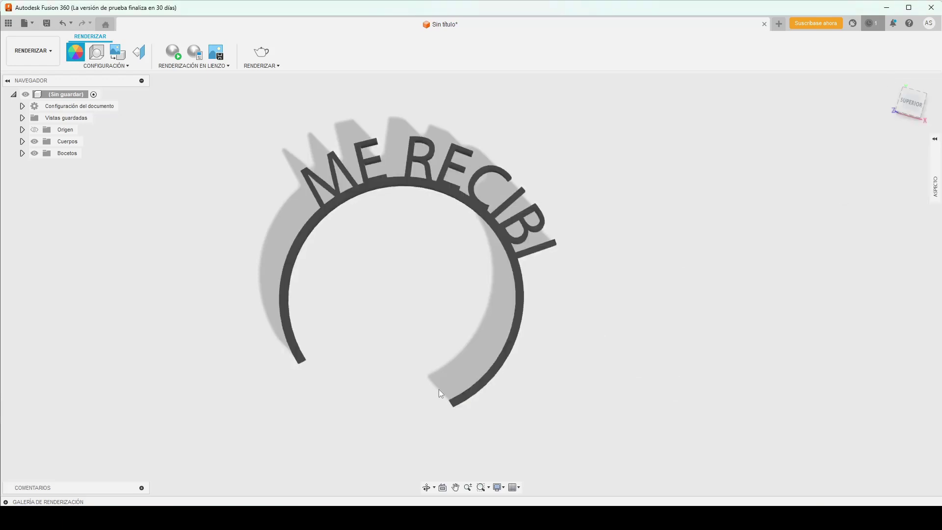
# - Start an in-canvas render of the headband and set its quality to Infinito
pyautogui.click(430, 490)
pyautogui.moveTo(454, 248); pyautogui.dragTo(452, 236)
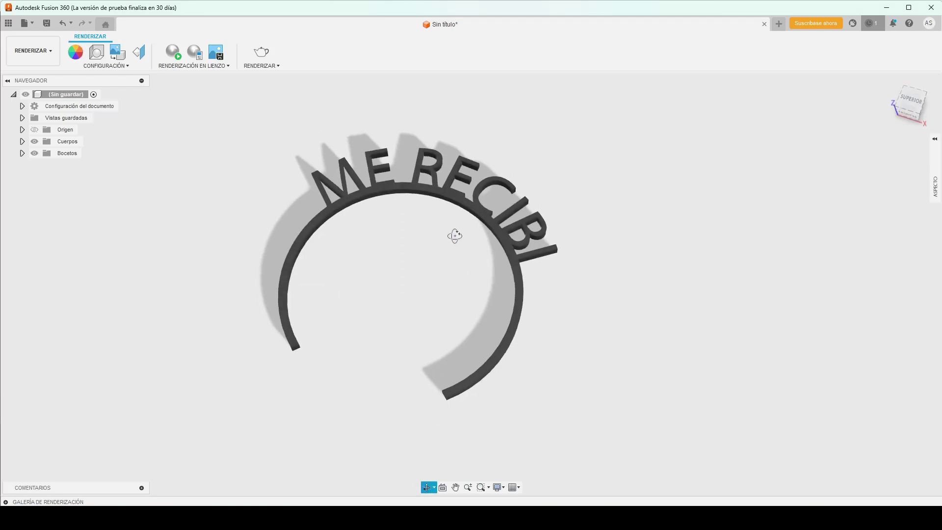
pyautogui.scroll(3, 443, 181)
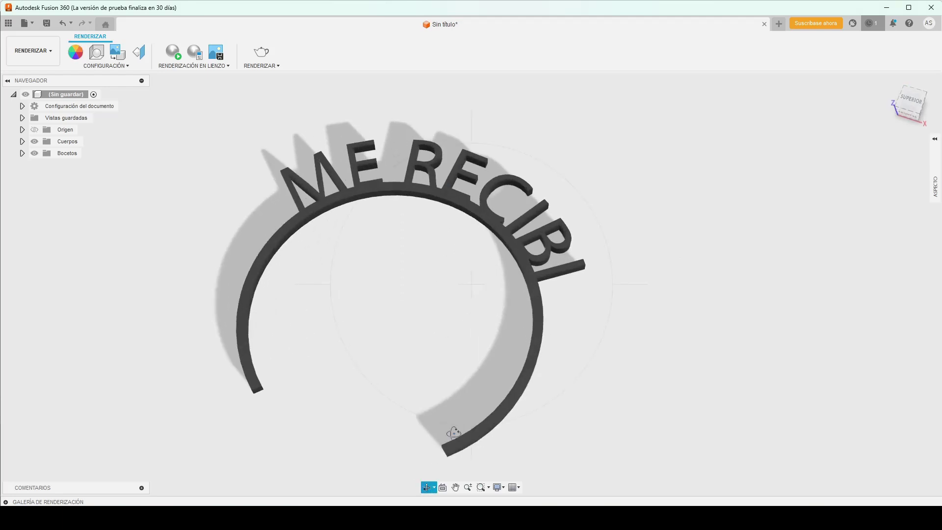
pyautogui.press('Escape')
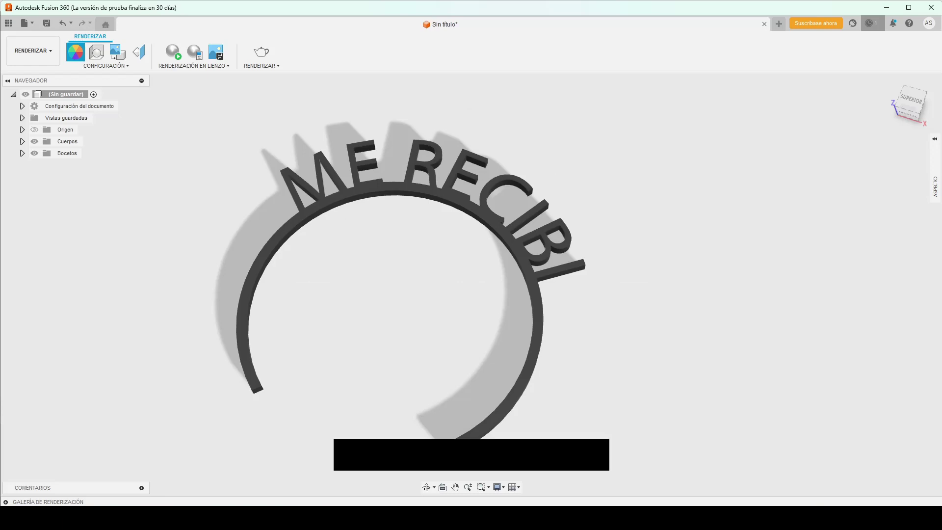
pyautogui.click(175, 55)
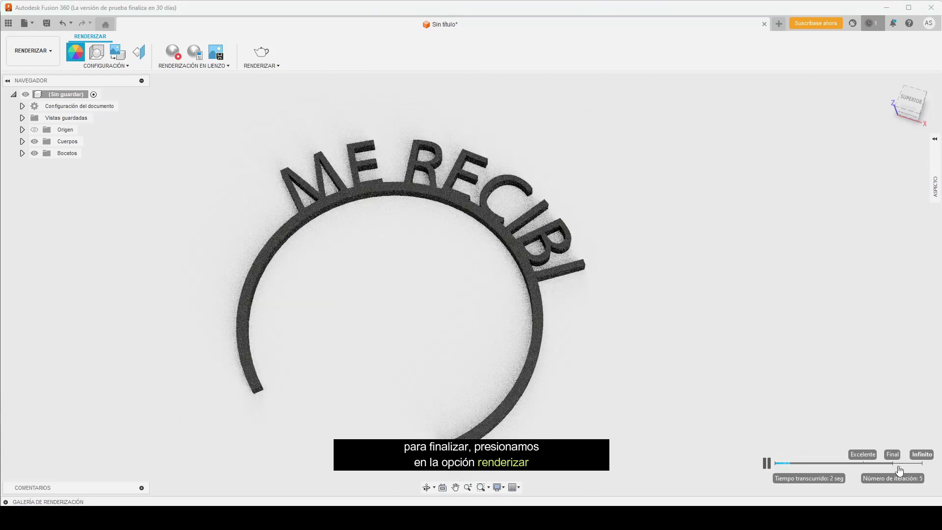
pyautogui.moveTo(900, 468); pyautogui.dragTo(922, 469)
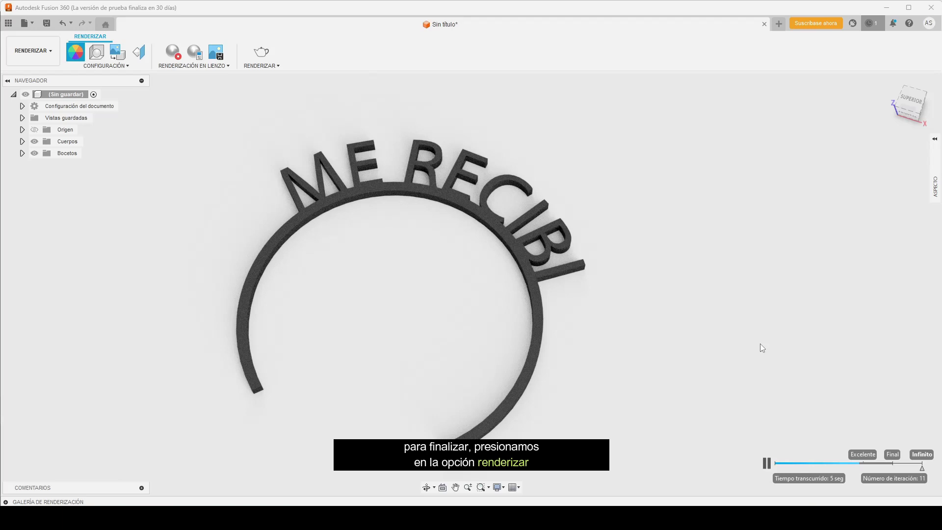